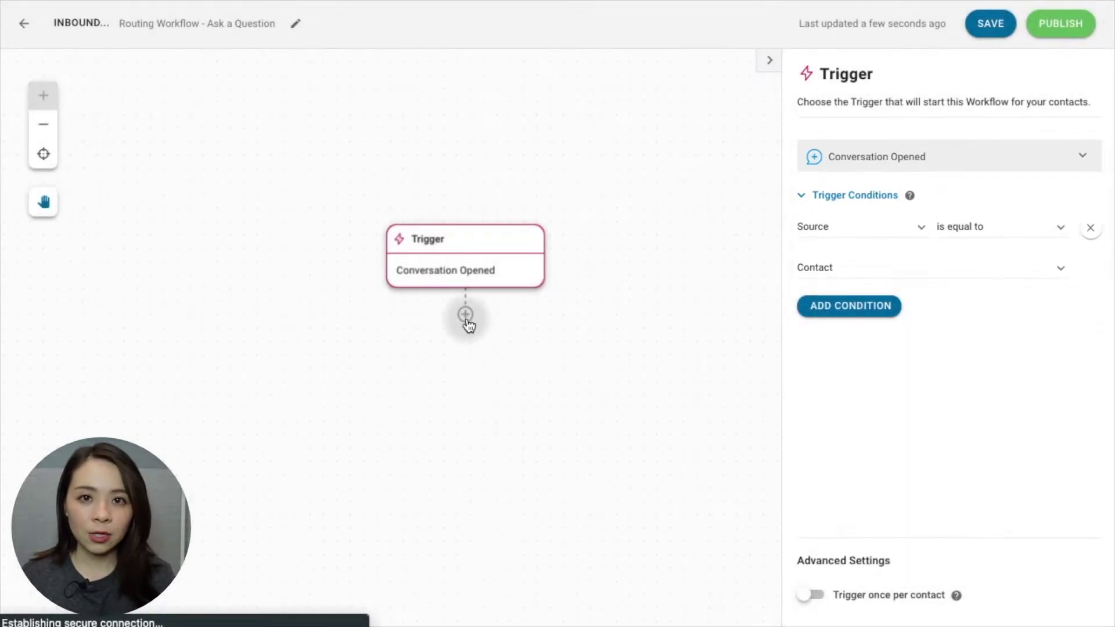
- Add a question step after the trigger titled Routing Question, asking "Do you wish to speak to Sales or Support?"
left_click(466, 314)
left_click(482, 448)
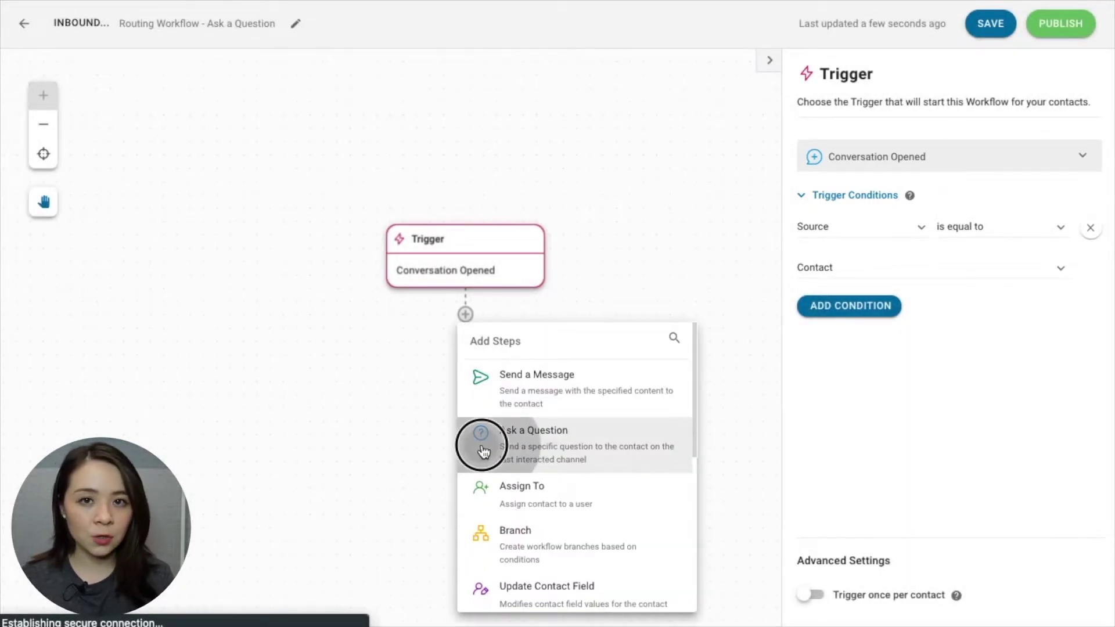
type("Routing Question")
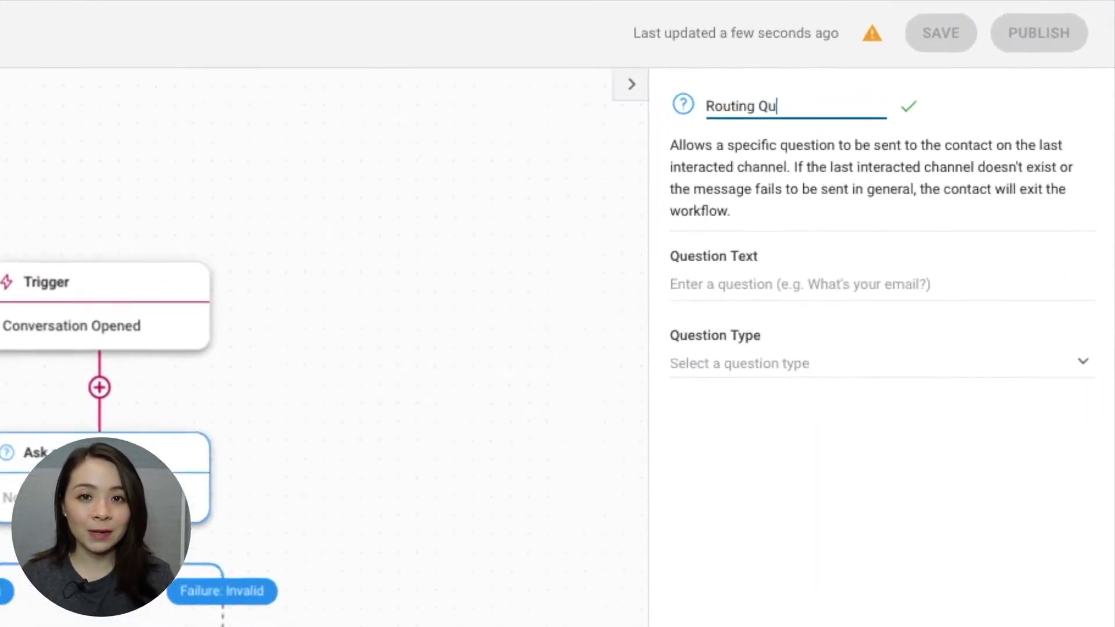
left_click(909, 107)
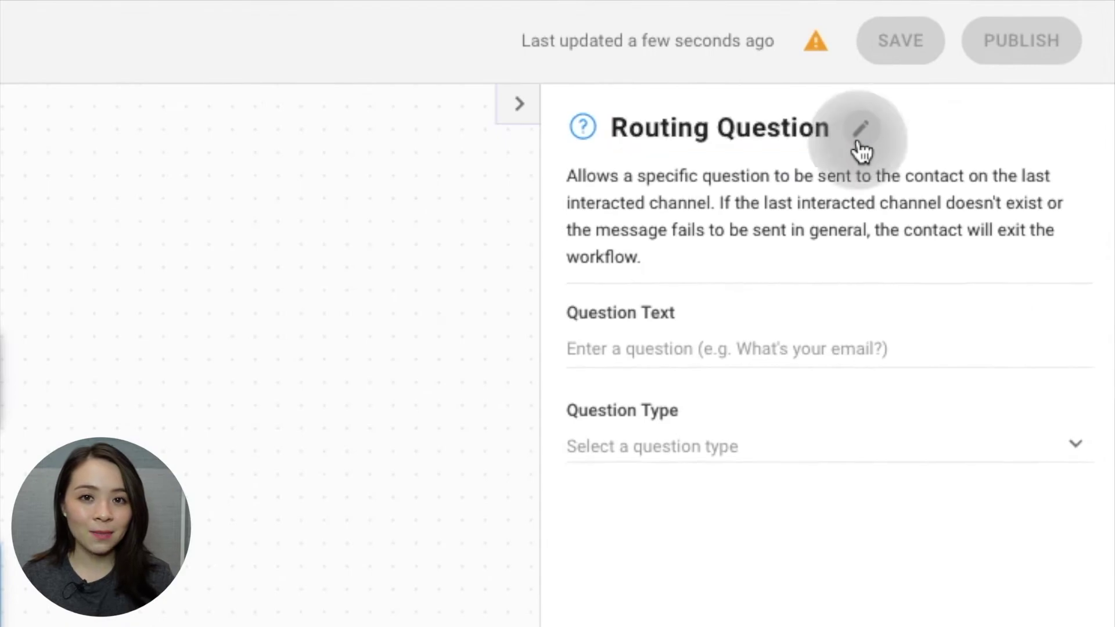
left_click(983, 282)
type("Do you wish to speak to Sales or Support?")
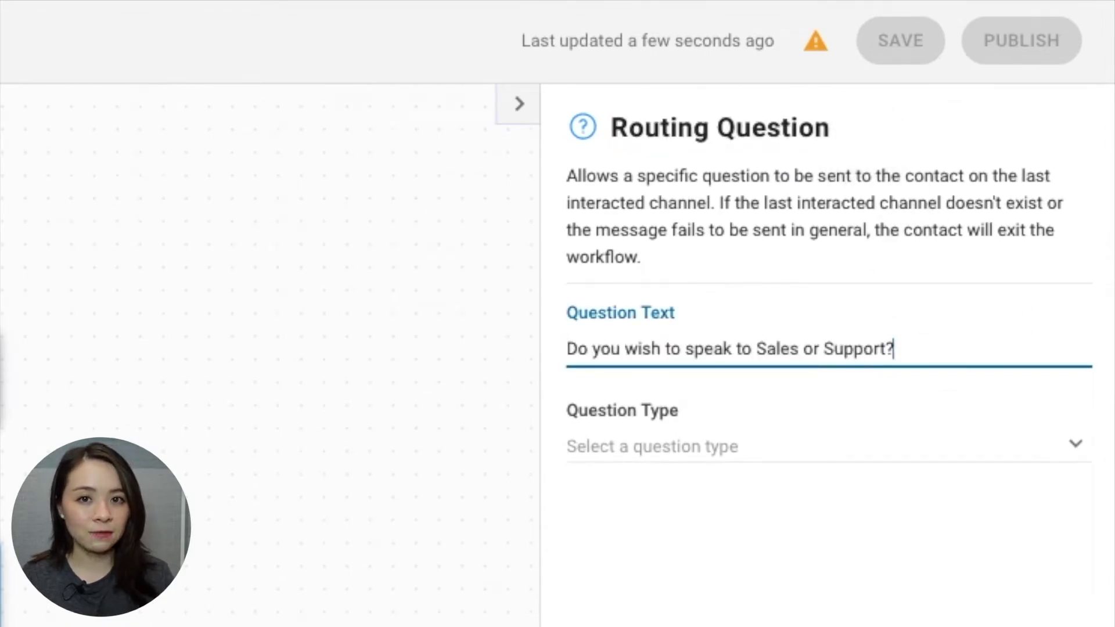
- Make the question Multiple Choice with answer options Sales and Support
left_click(1076, 444)
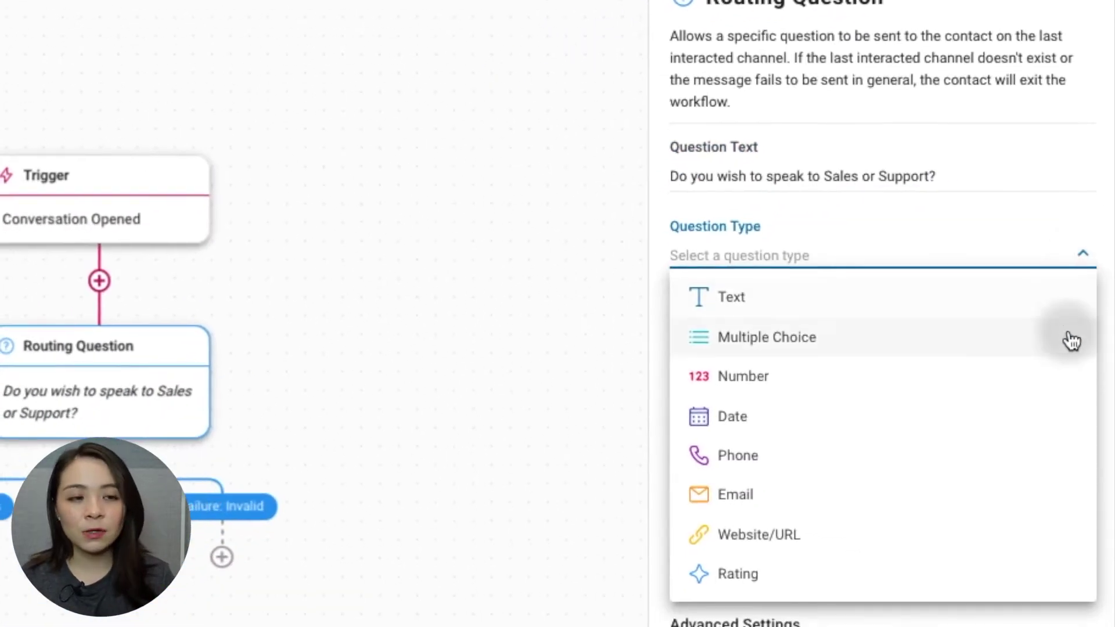
left_click(1070, 351)
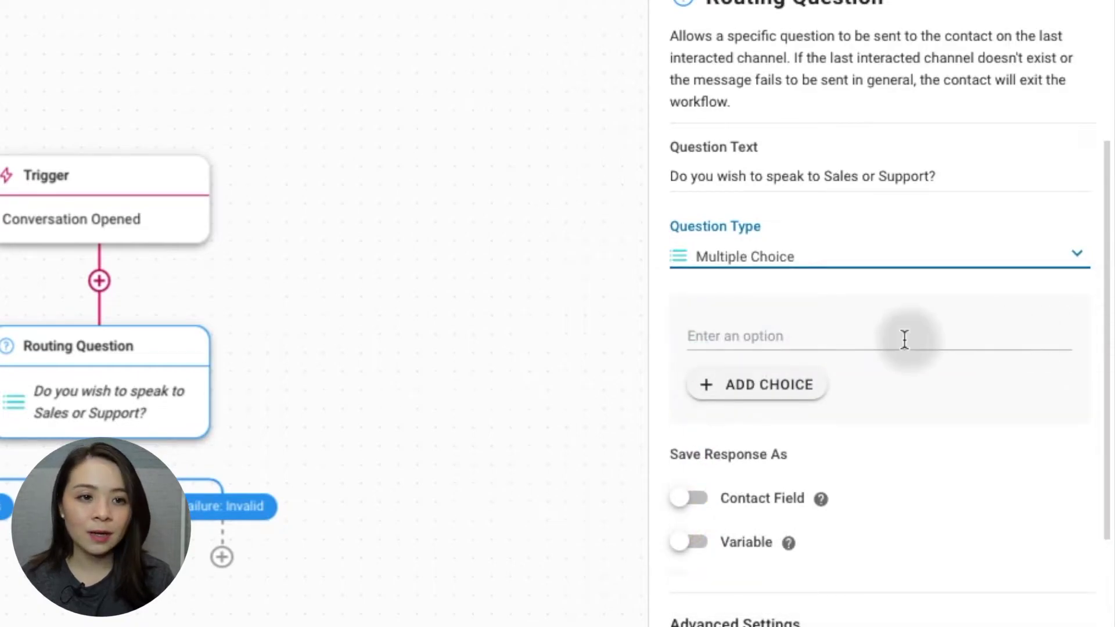
left_click(792, 336)
type("Sales")
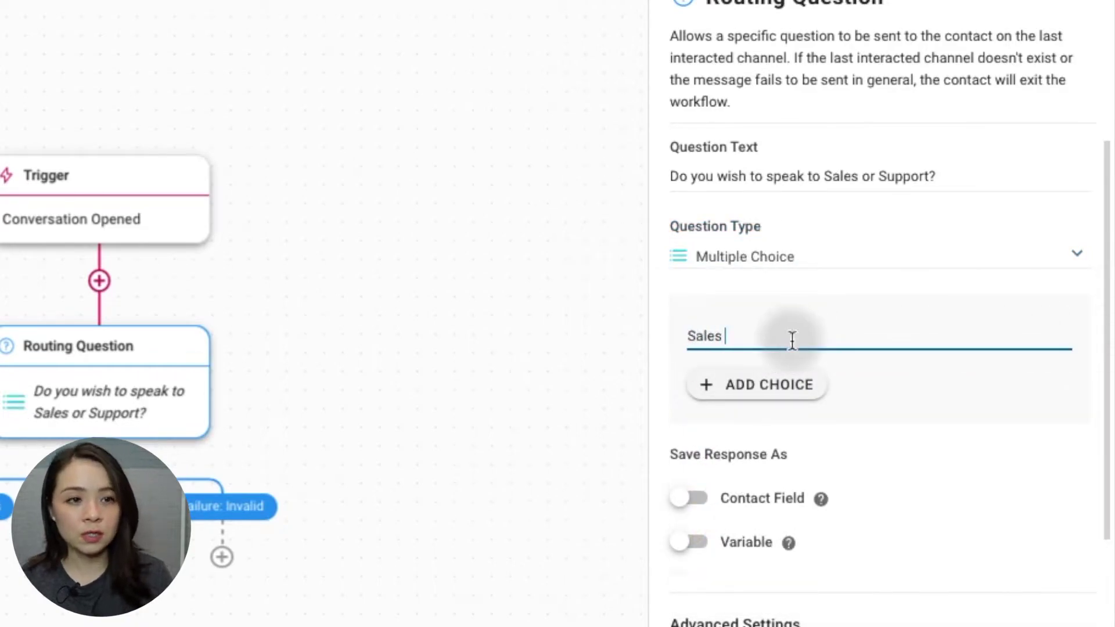
left_click(791, 388)
type("Support")
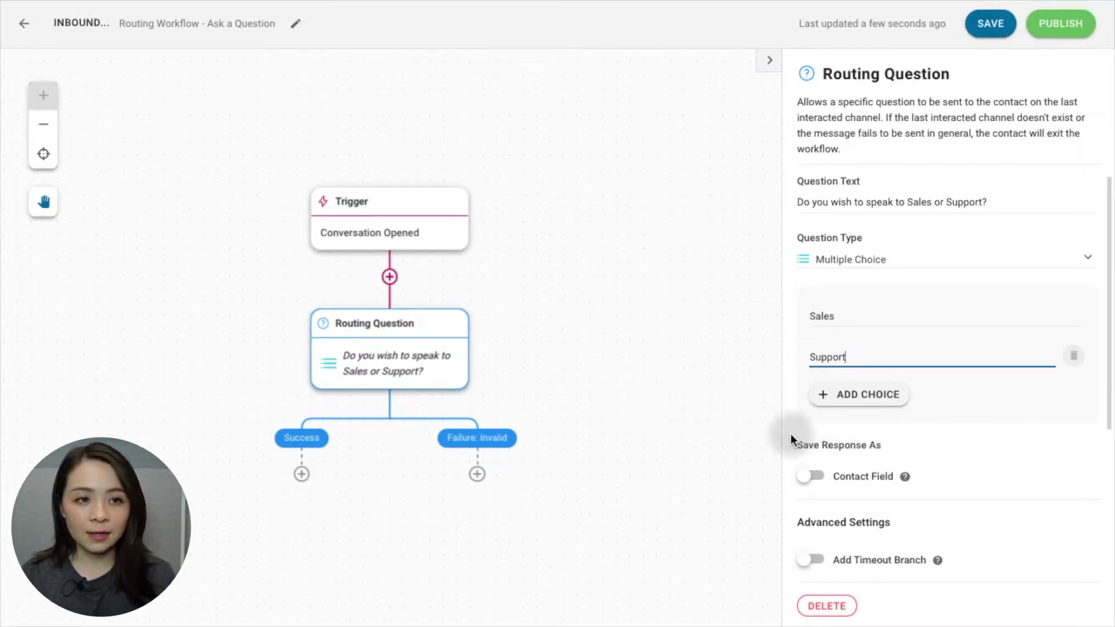
- Turn on saving the response as a variable and name it conversation_purpose
scroll(790, 433, "down", 2)
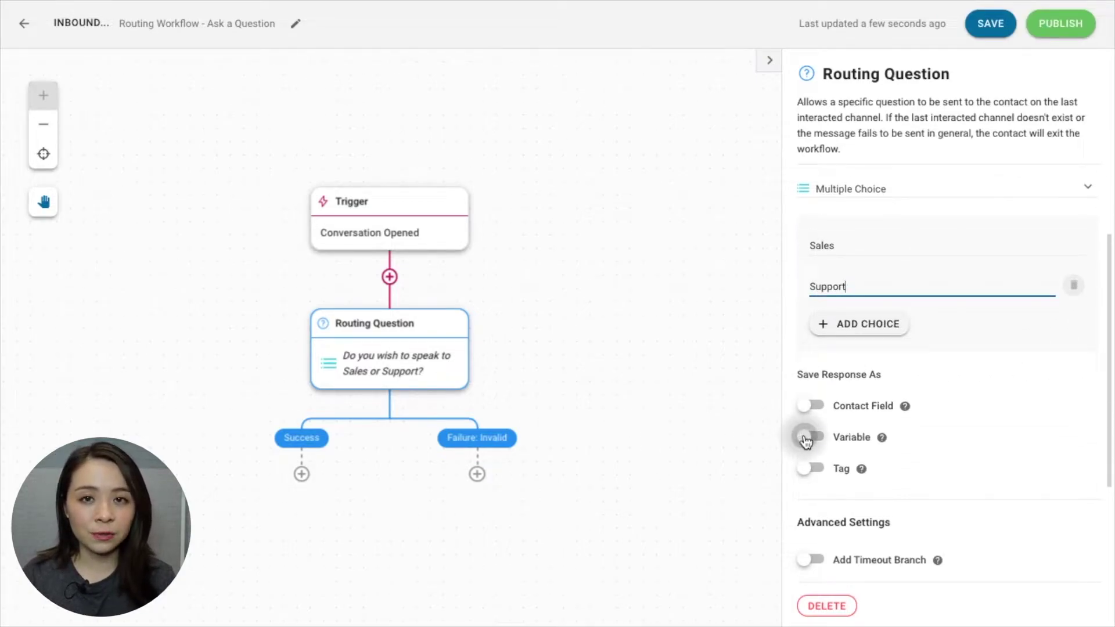
left_click(806, 438)
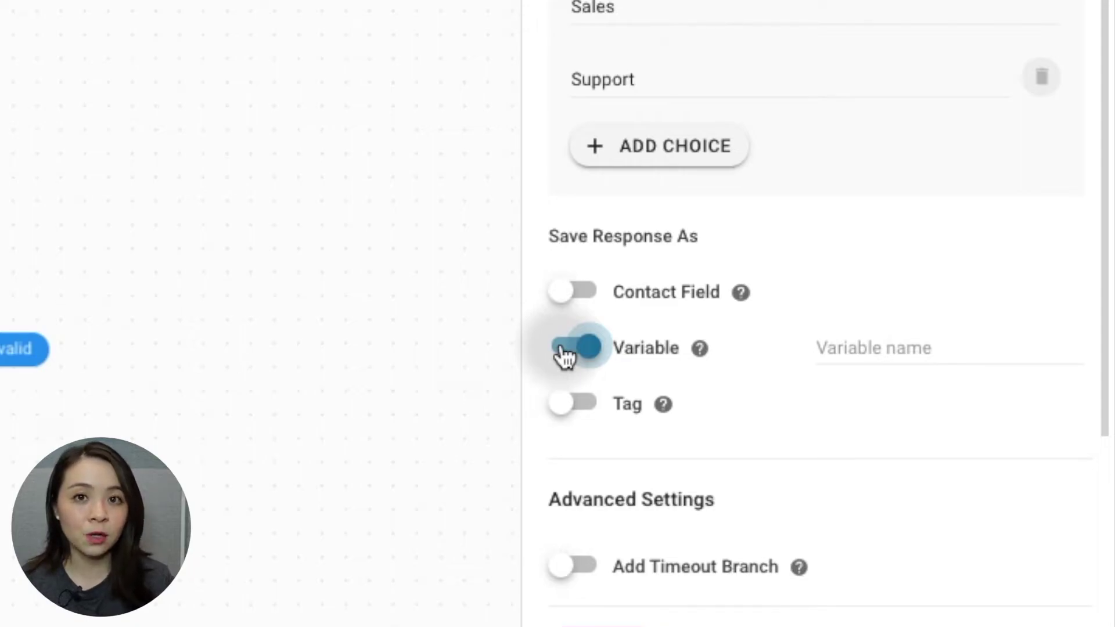
left_click(844, 343)
type("conversation_purpose")
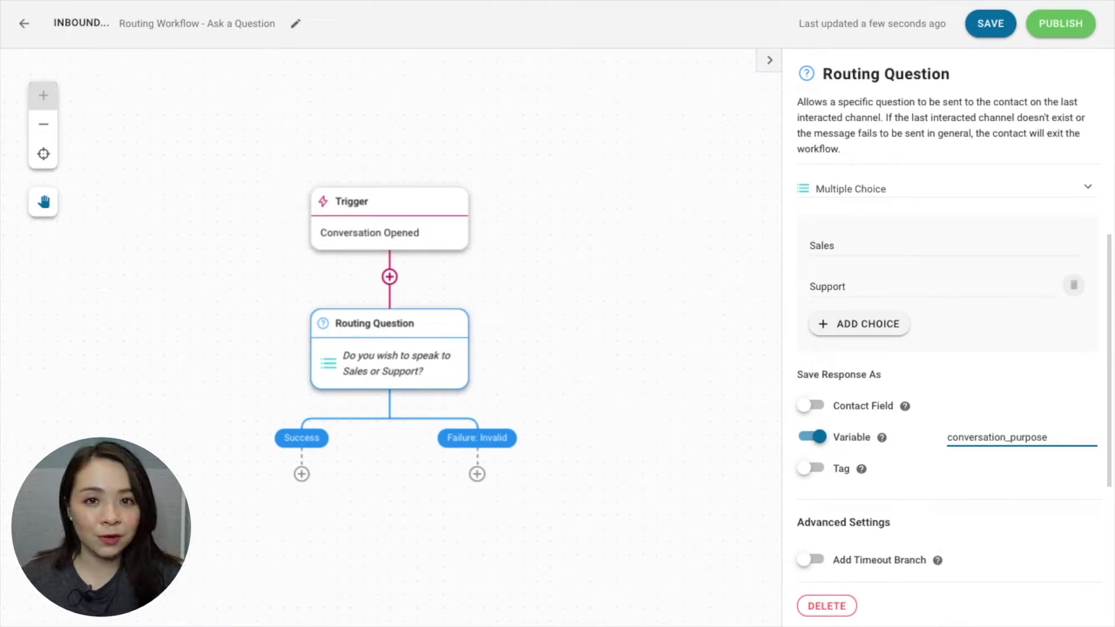
- Add a branch step named Route to Team after the question's Success path
left_click(302, 474)
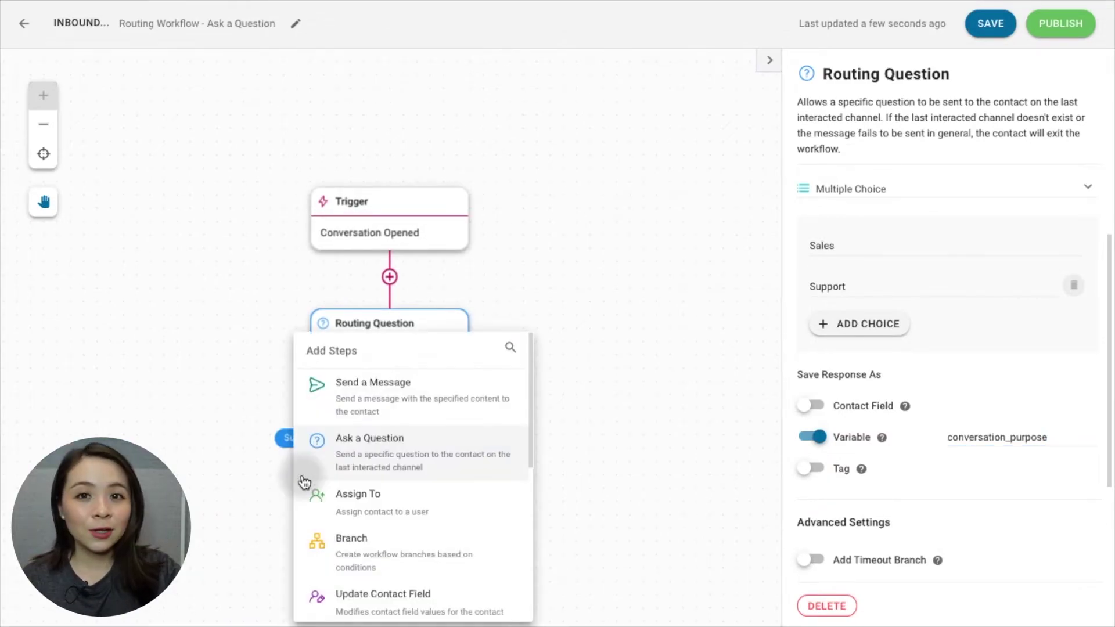
left_click(317, 562)
type("Route to Team")
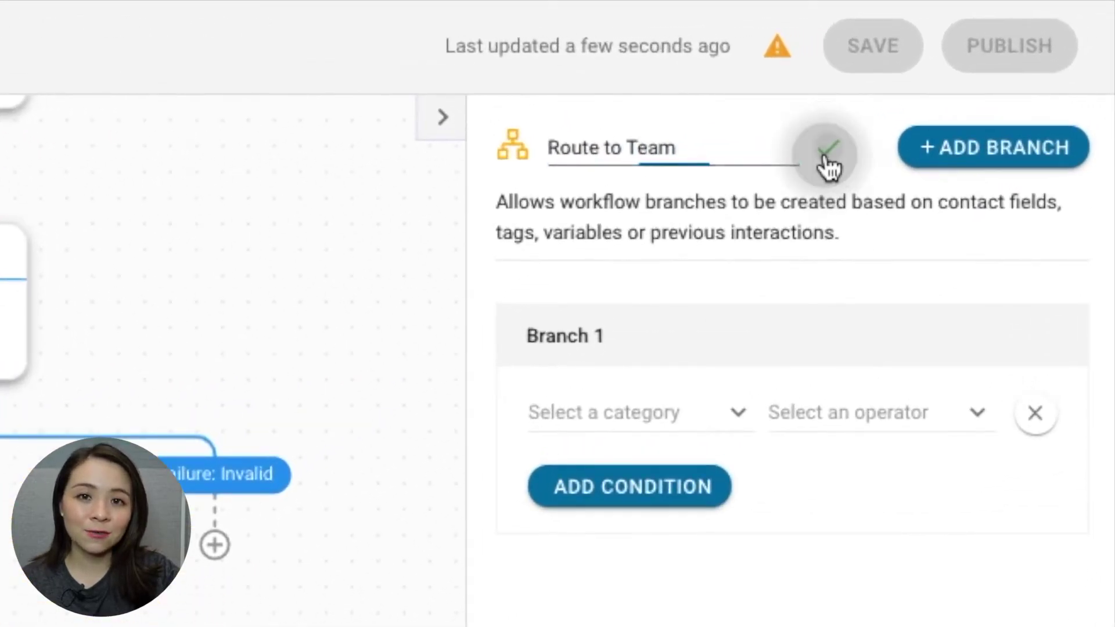
left_click(828, 168)
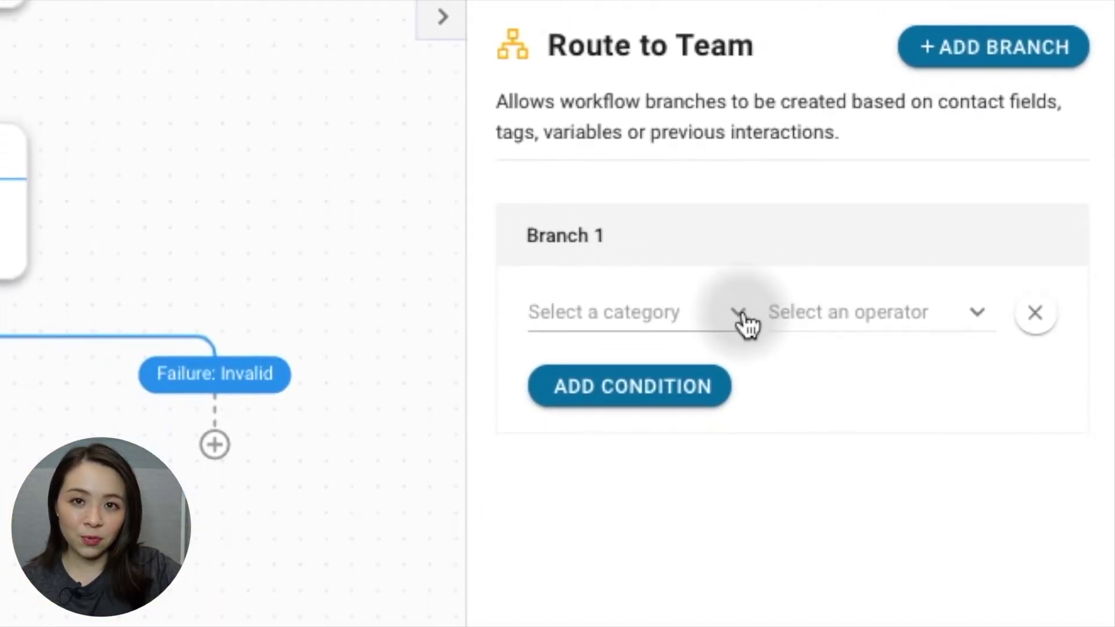
- Set Branch 1's condition to variable conversation_purpose is equal to Sales
left_click(739, 413)
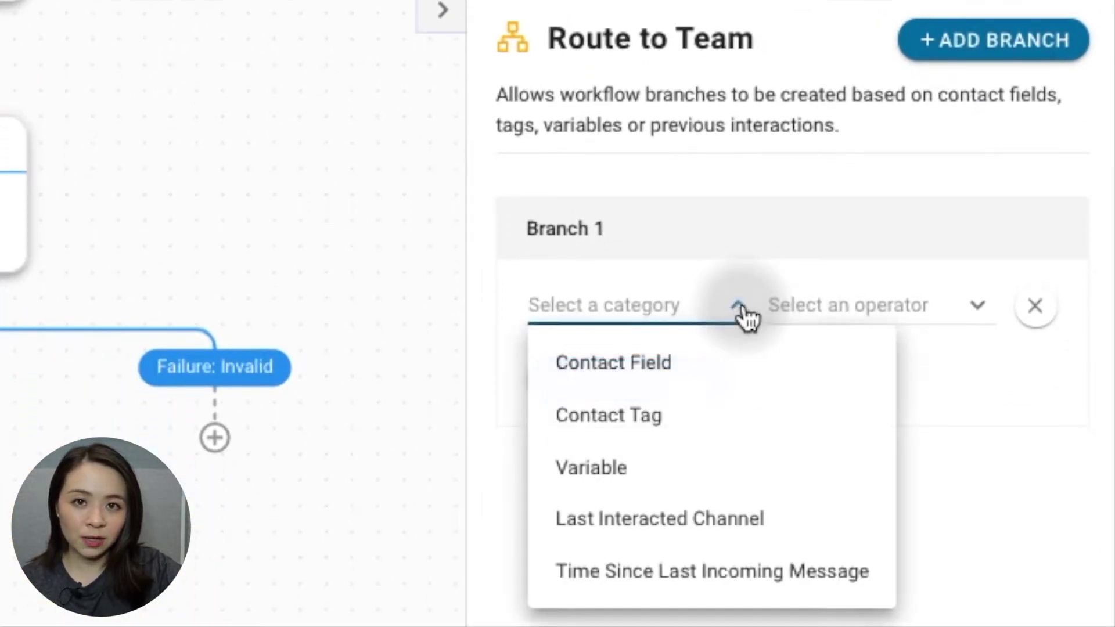
left_click(735, 469)
left_click(977, 305)
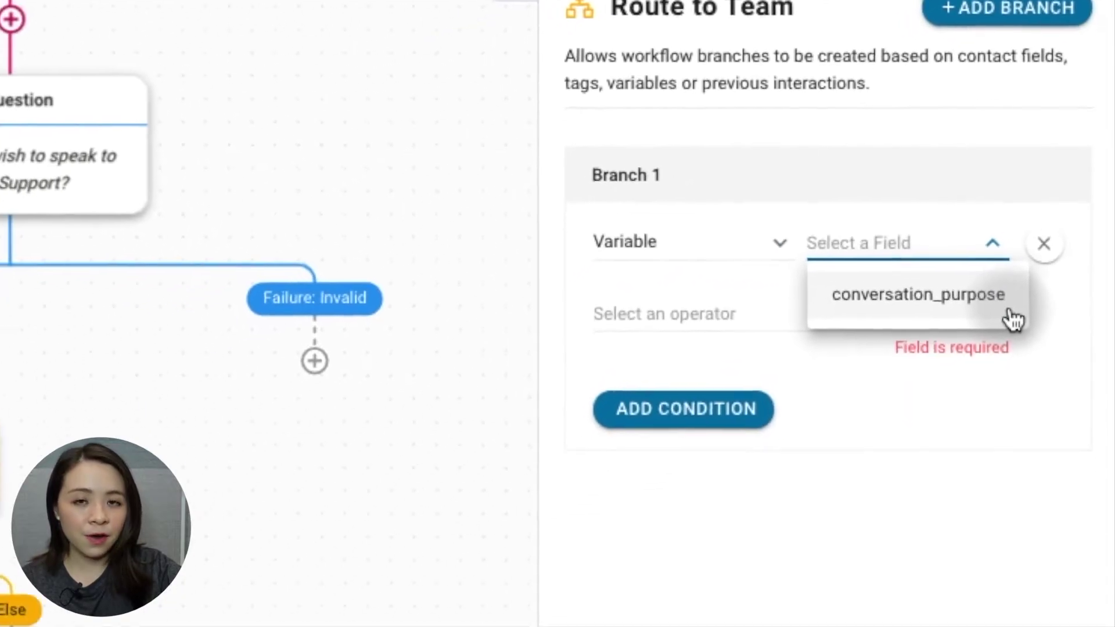
left_click(988, 378)
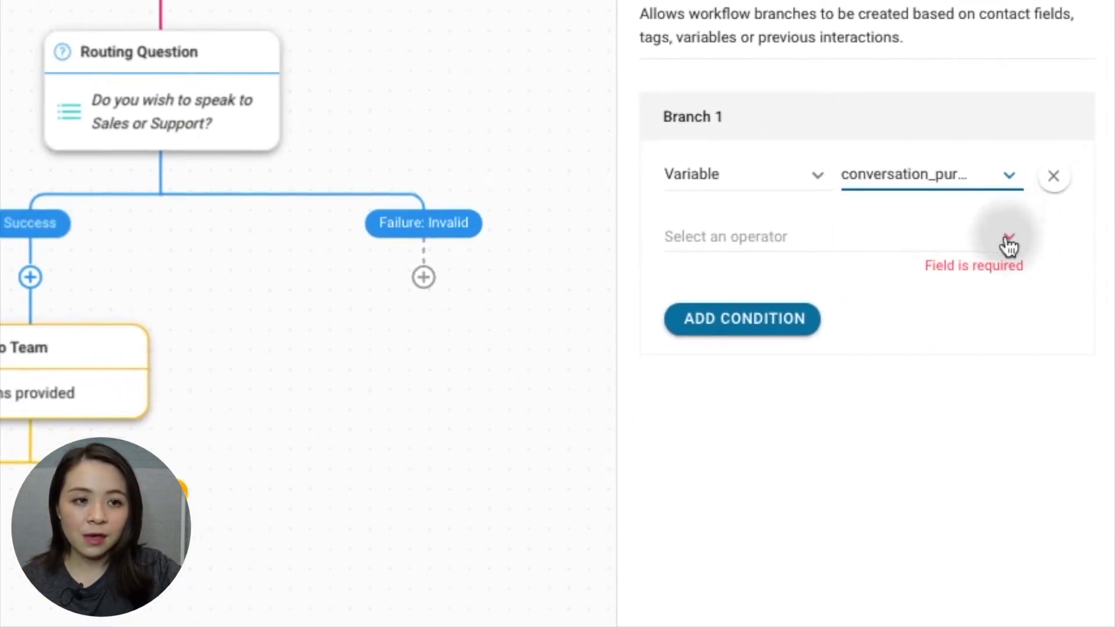
left_click(1009, 245)
left_click(1003, 282)
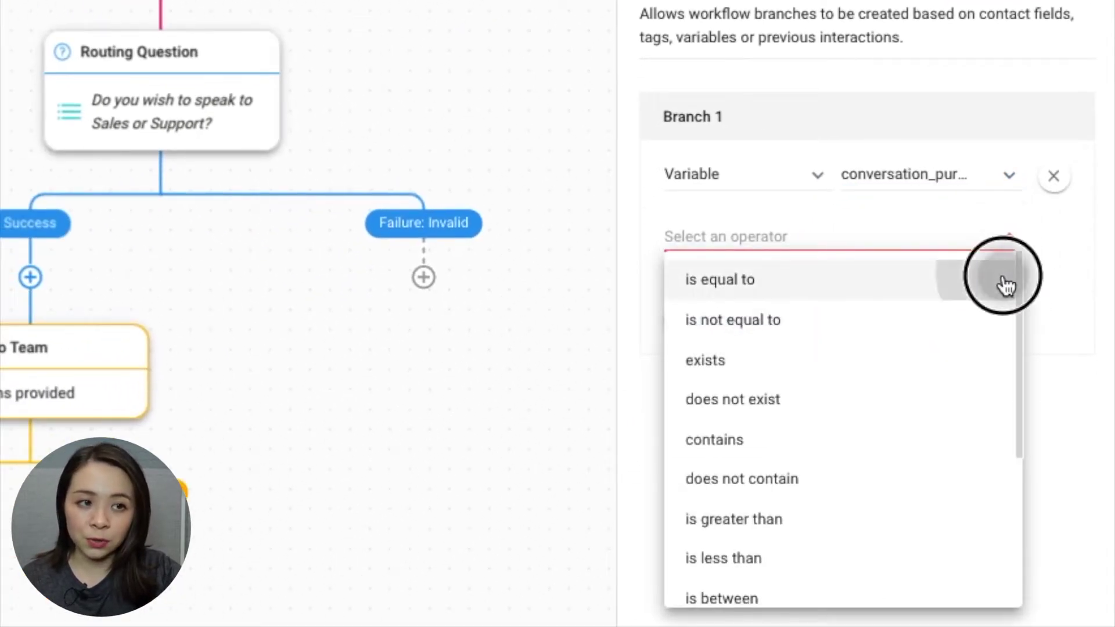
type("Sales")
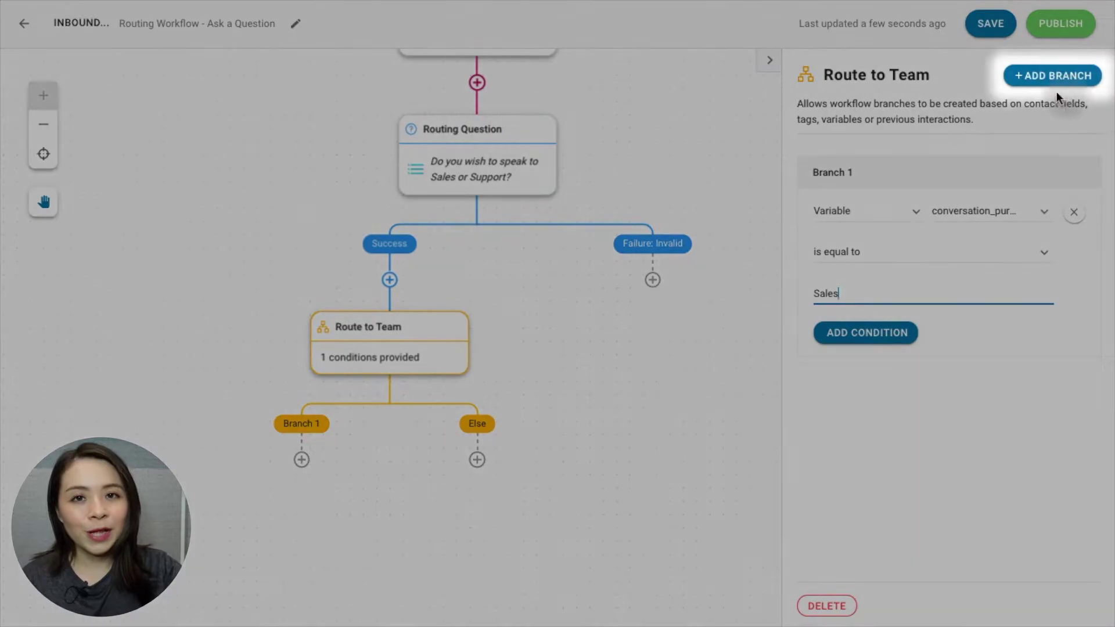
- Add Branch 2 with a Variable condition: conversation_purpose is equal to, ready for a value
left_click(1054, 78)
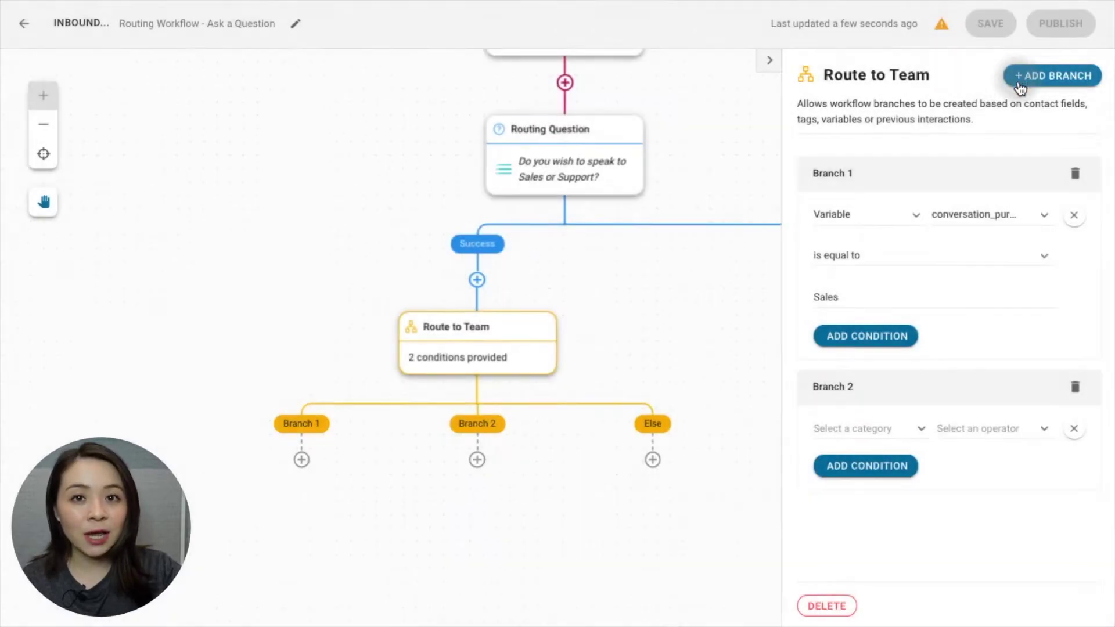
left_click(887, 401)
left_click(885, 502)
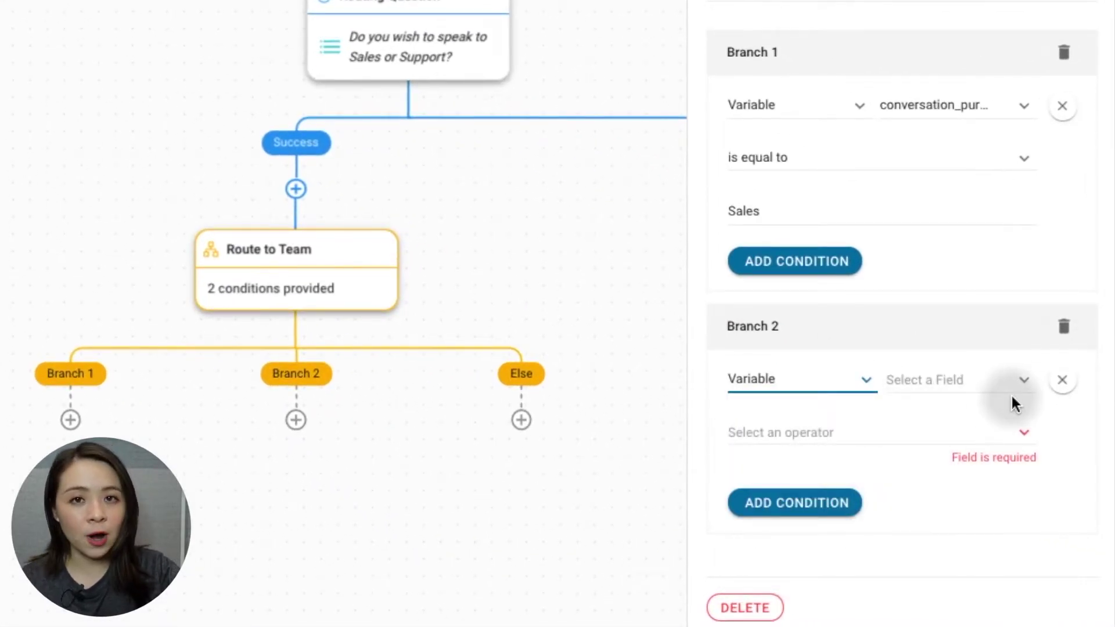
left_click(1016, 401)
left_click(1016, 421)
left_click(1019, 435)
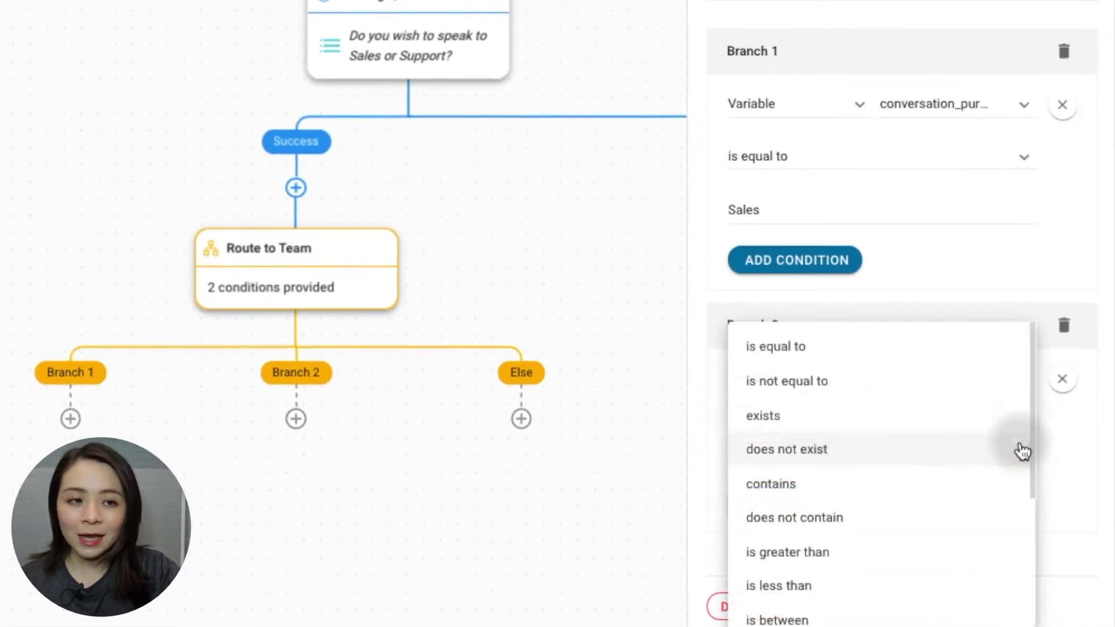
left_click(999, 357)
left_click(1025, 485)
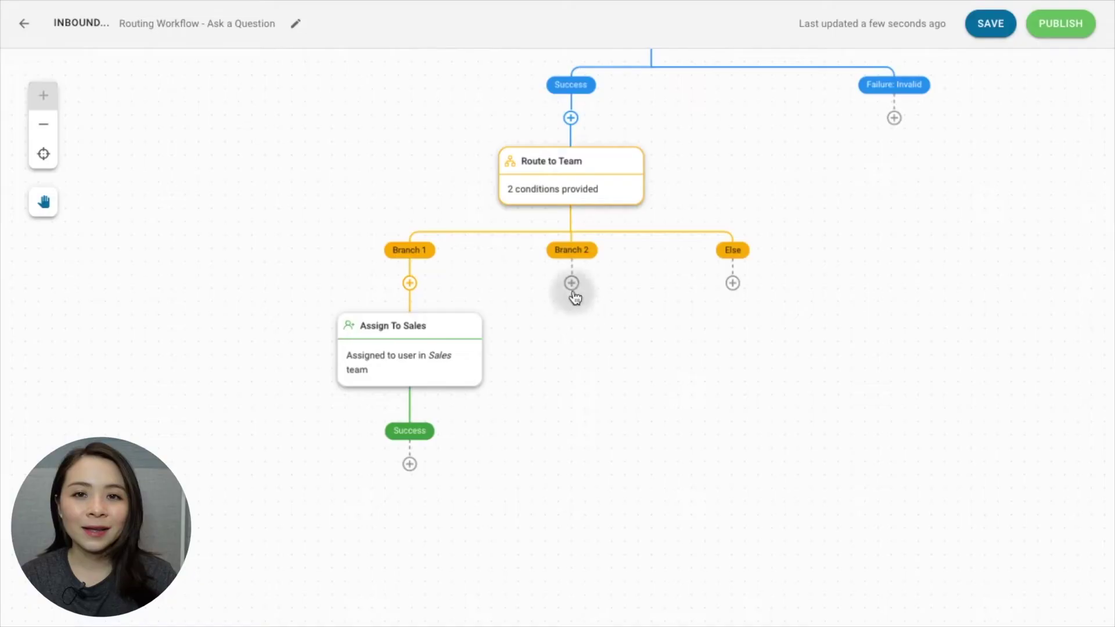
- Add a Date & Time step under Branch 2
left_click(572, 284)
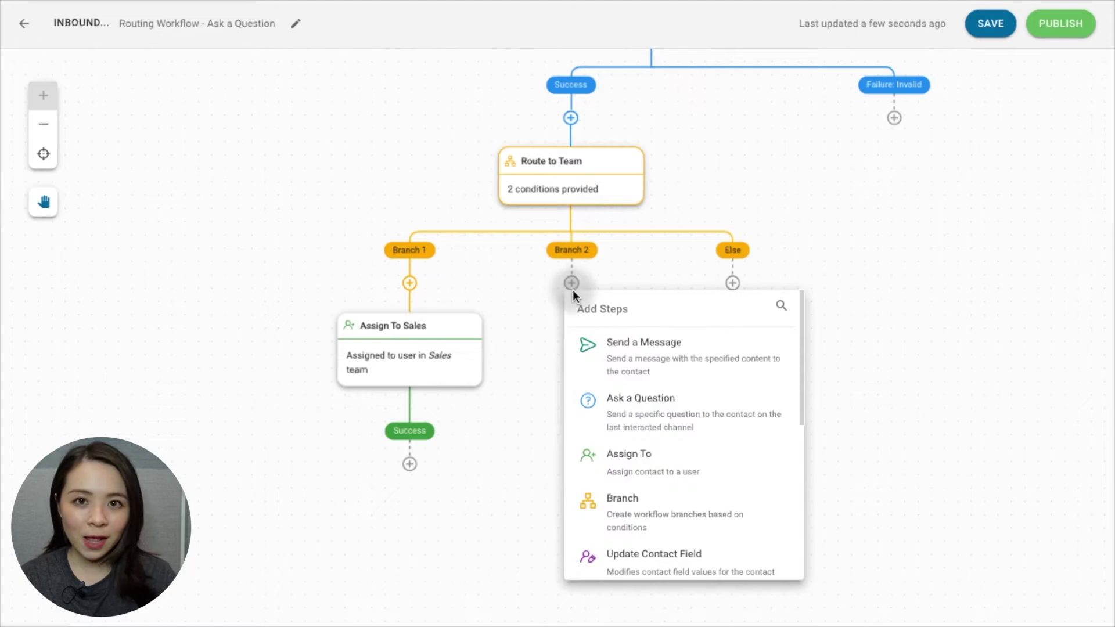
scroll(590, 460, "down", 5)
left_click(591, 516)
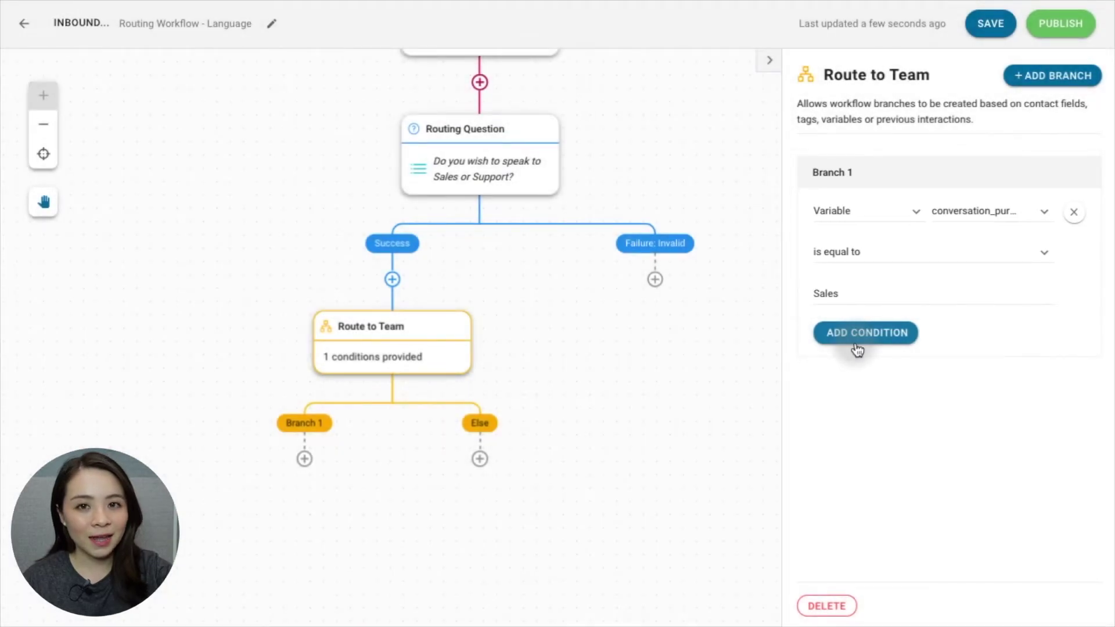
- Add a Branch 1 condition requiring contact Language equal to English, then an Assign To step beneath
left_click(856, 340)
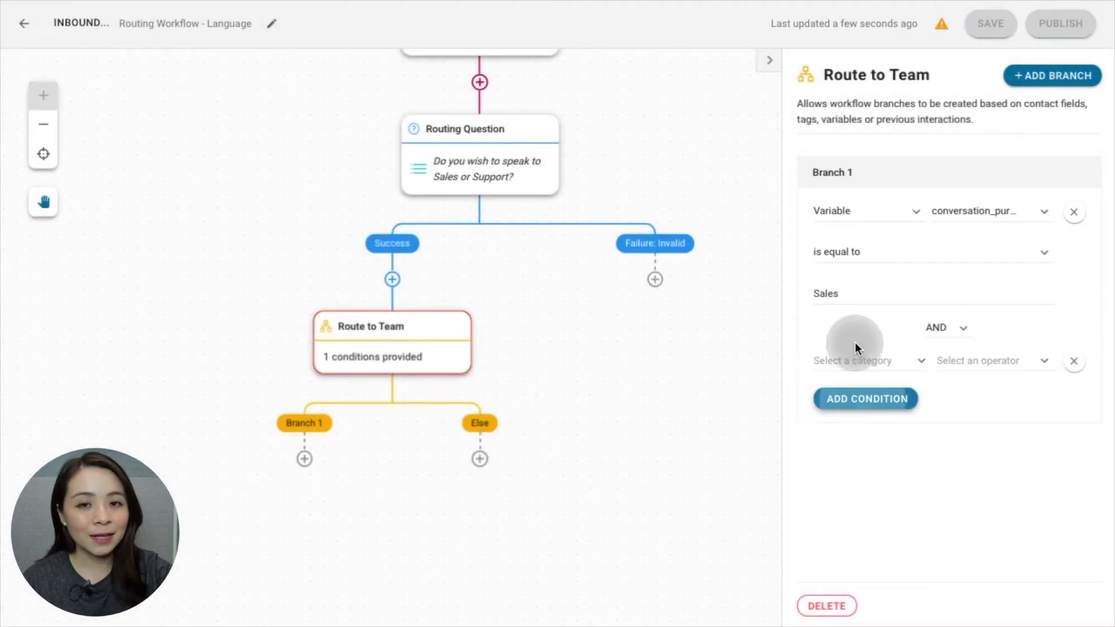
left_click(905, 344)
left_click(906, 372)
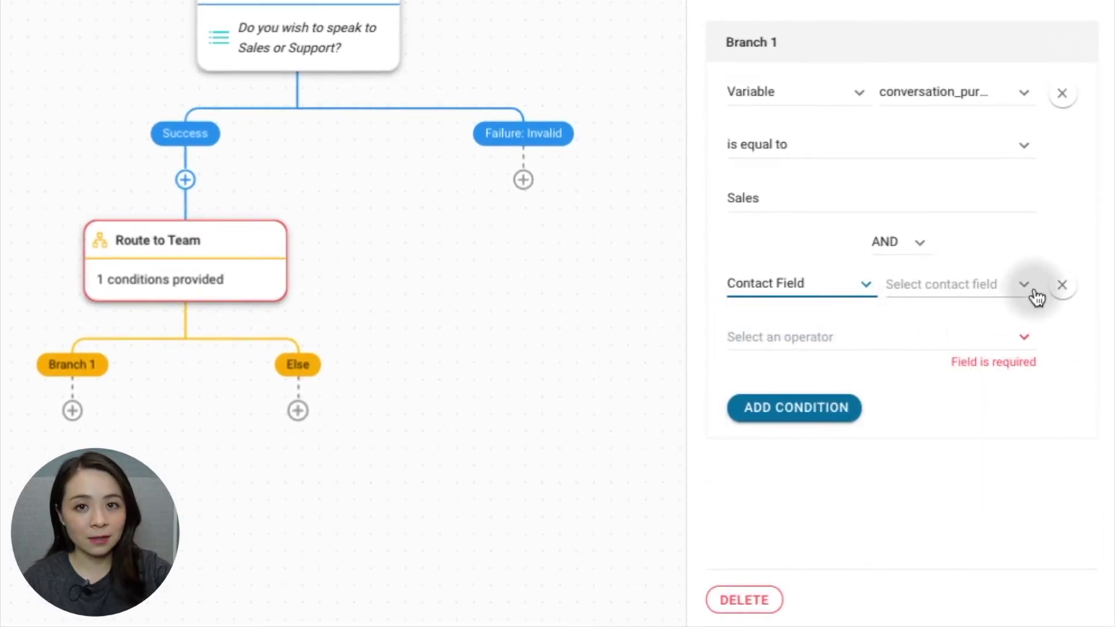
left_click(1042, 347)
left_click(1056, 497)
left_click(1023, 338)
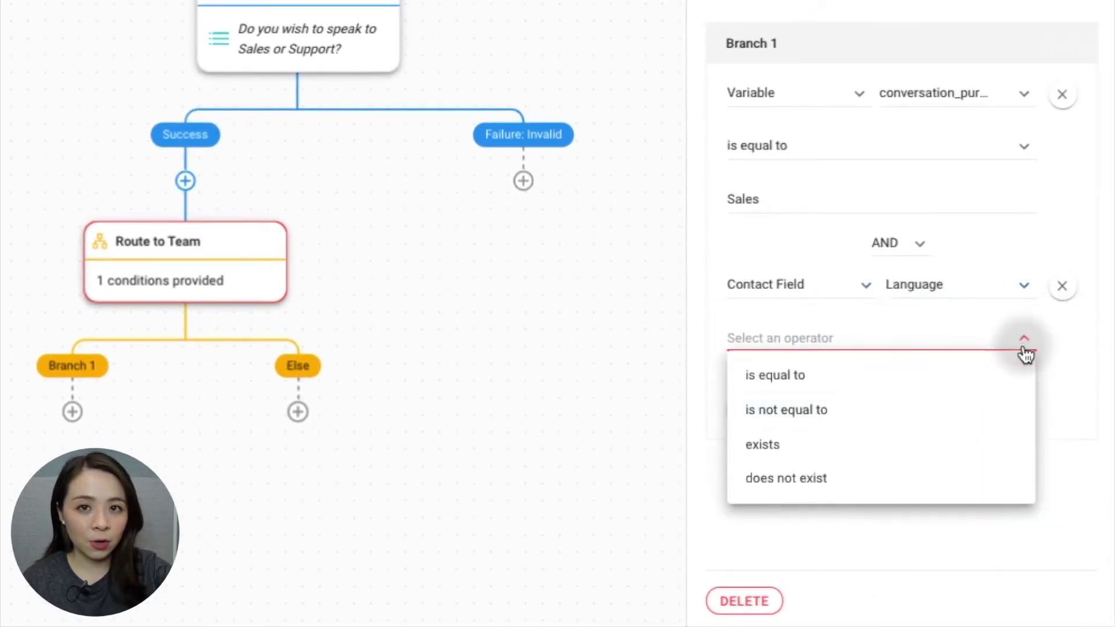
left_click(1021, 372)
left_click(1024, 389)
scroll(1028, 204, "down", 15)
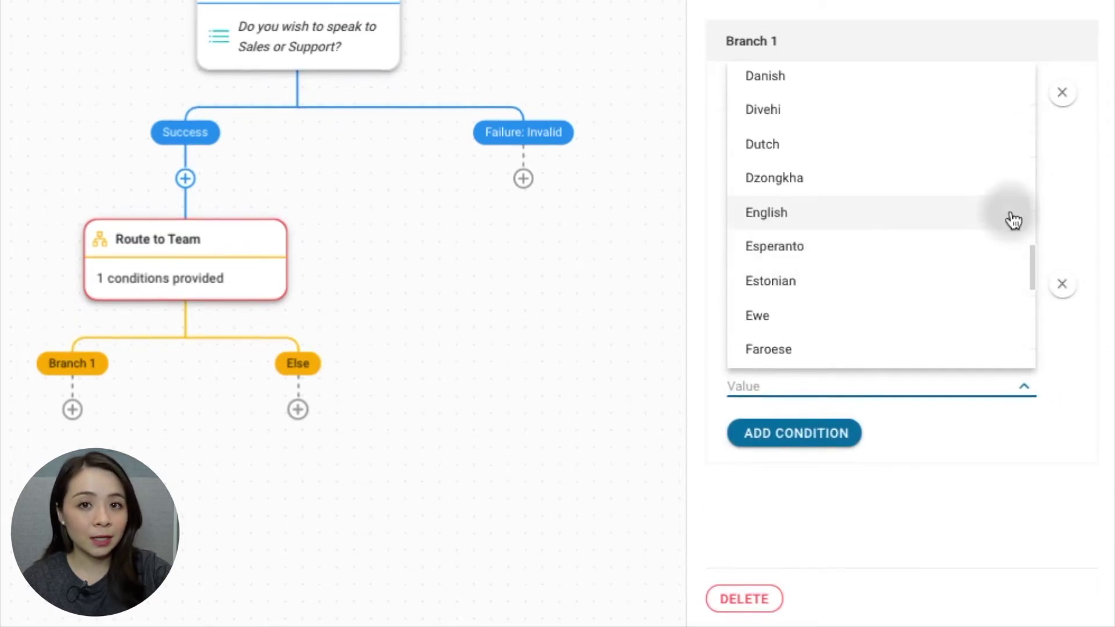
left_click(1015, 216)
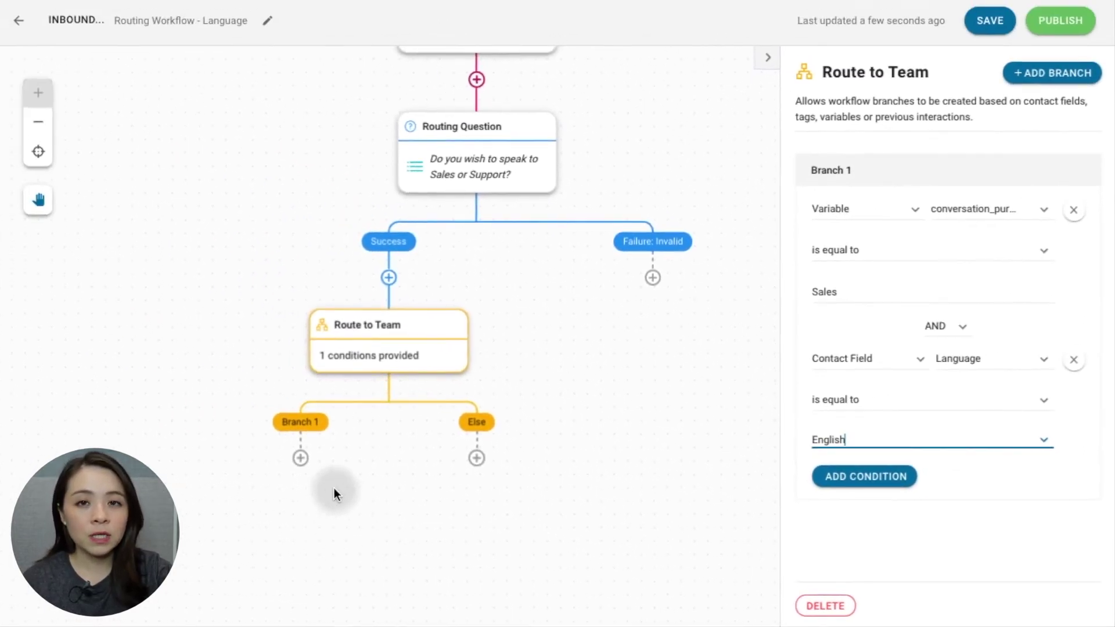
left_click(304, 458)
left_click(339, 504)
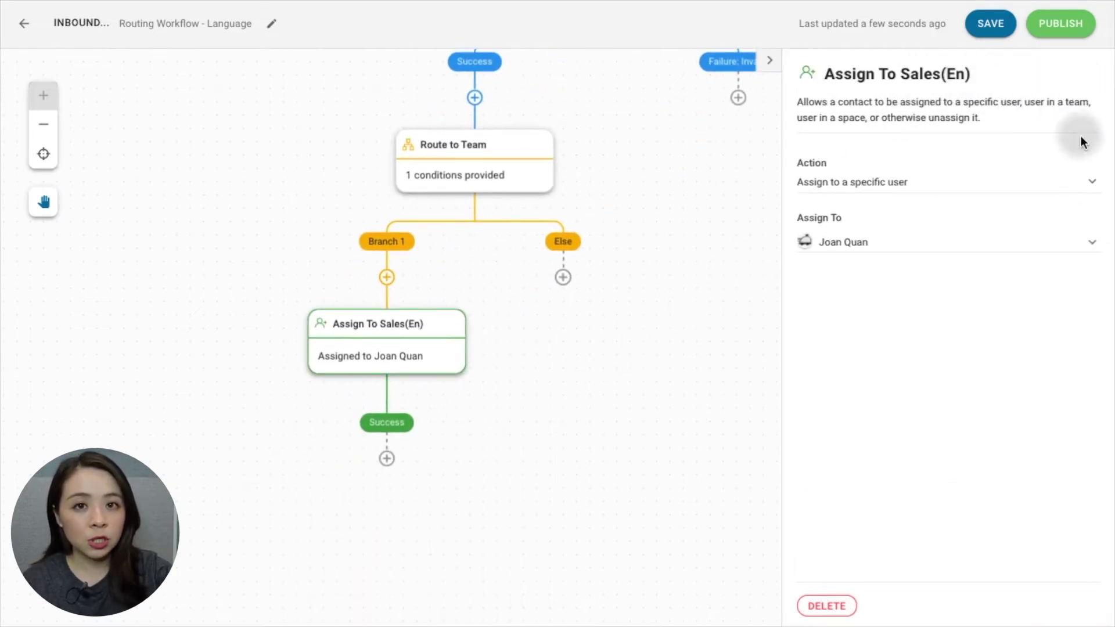
- Set Branch 1's assignment to a user in the English Sales team
left_click(1087, 183)
left_click(1092, 238)
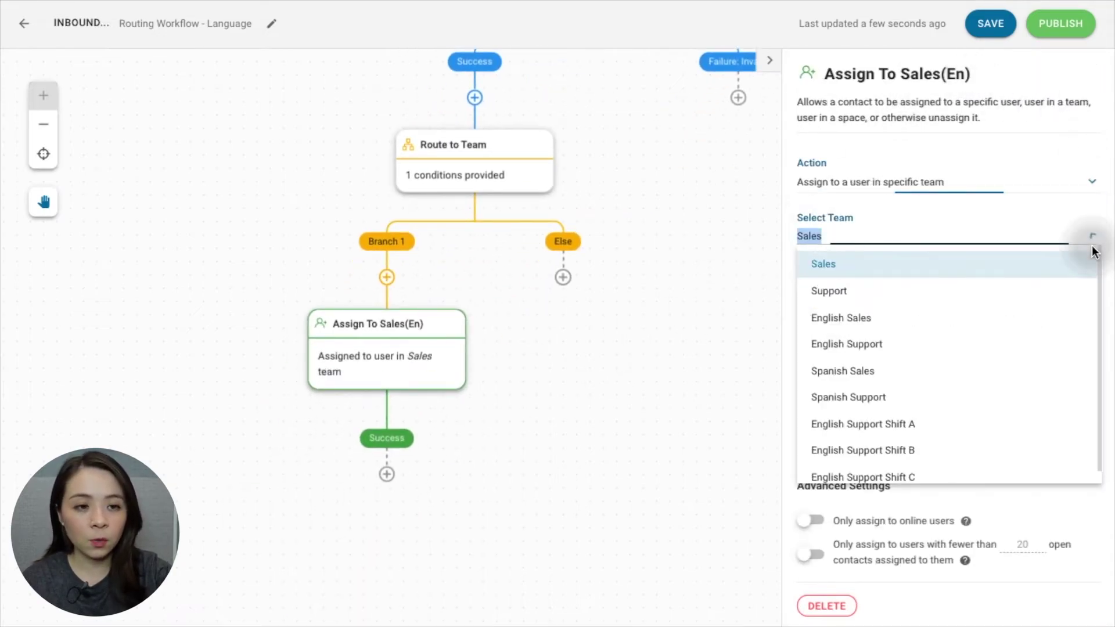
left_click(1081, 319)
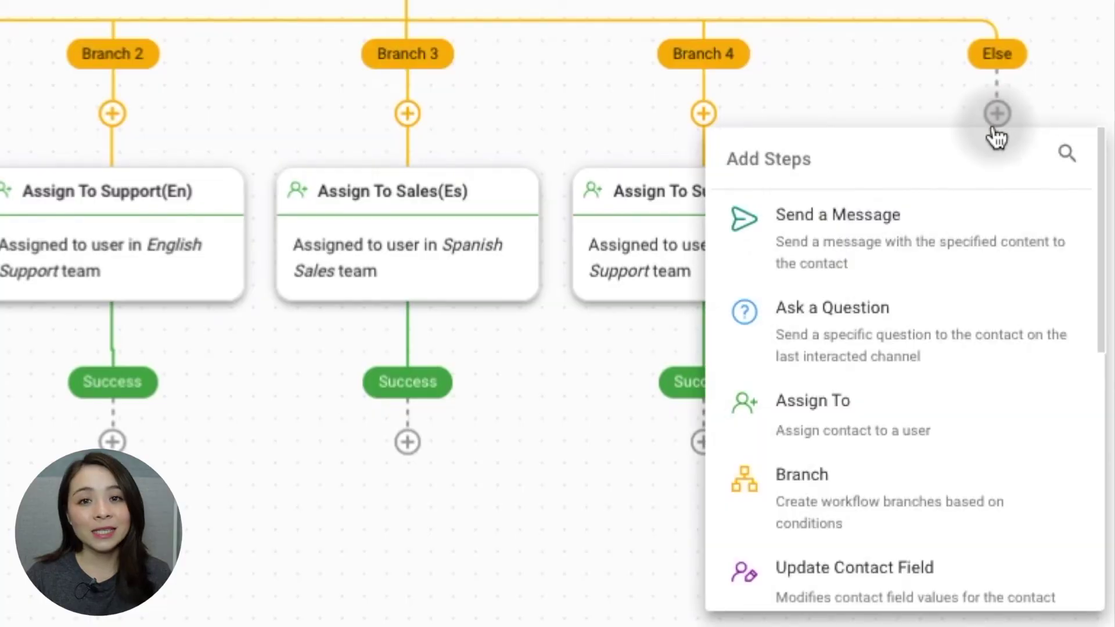
- Add a comment step on Else containing the pasted routing failure message
scroll(751, 319, "down", 5)
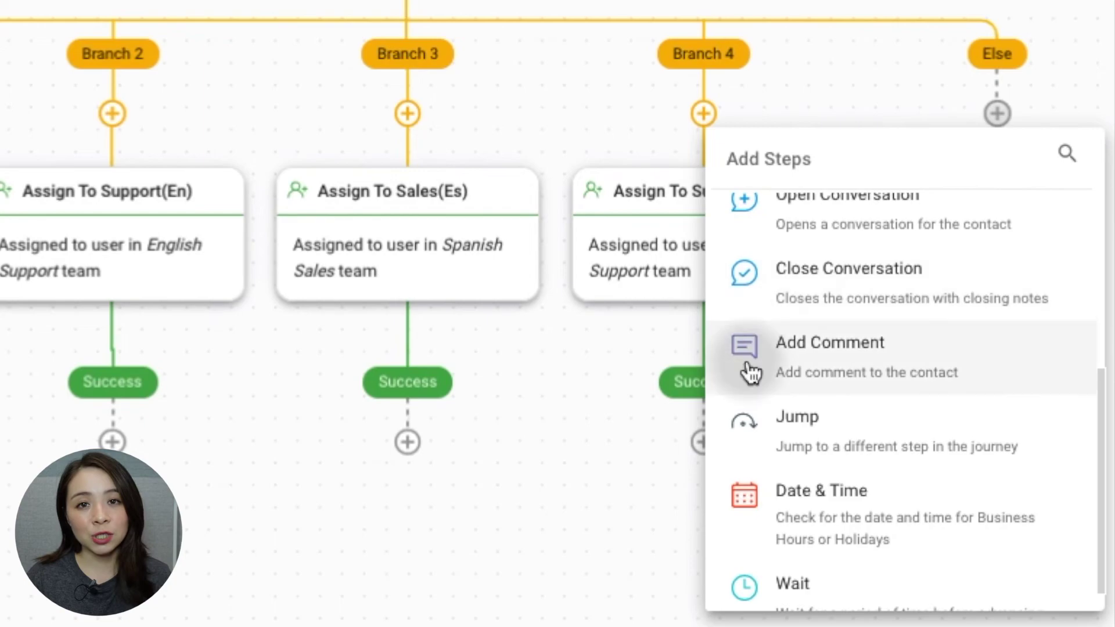
left_click(742, 384)
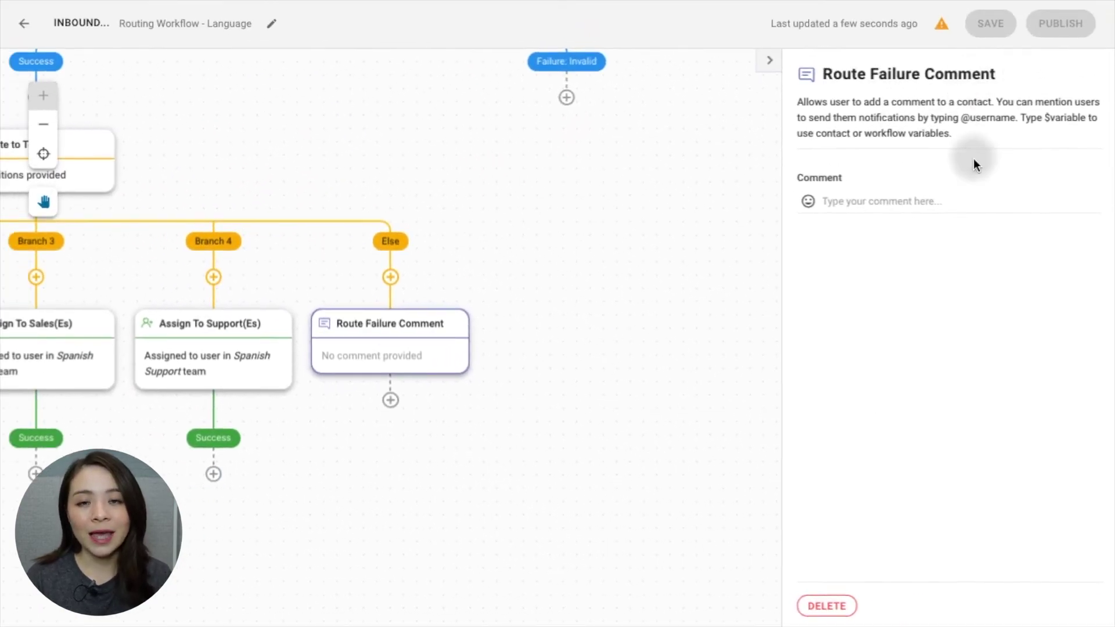
type("🔴 Routing Failure! Please assign to the right team.")
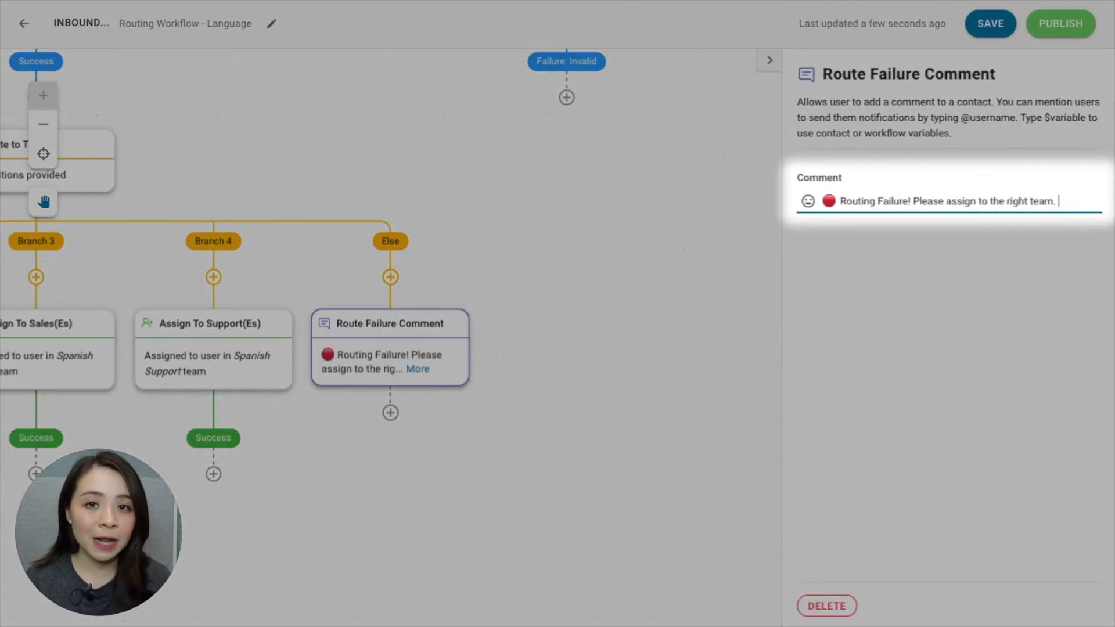